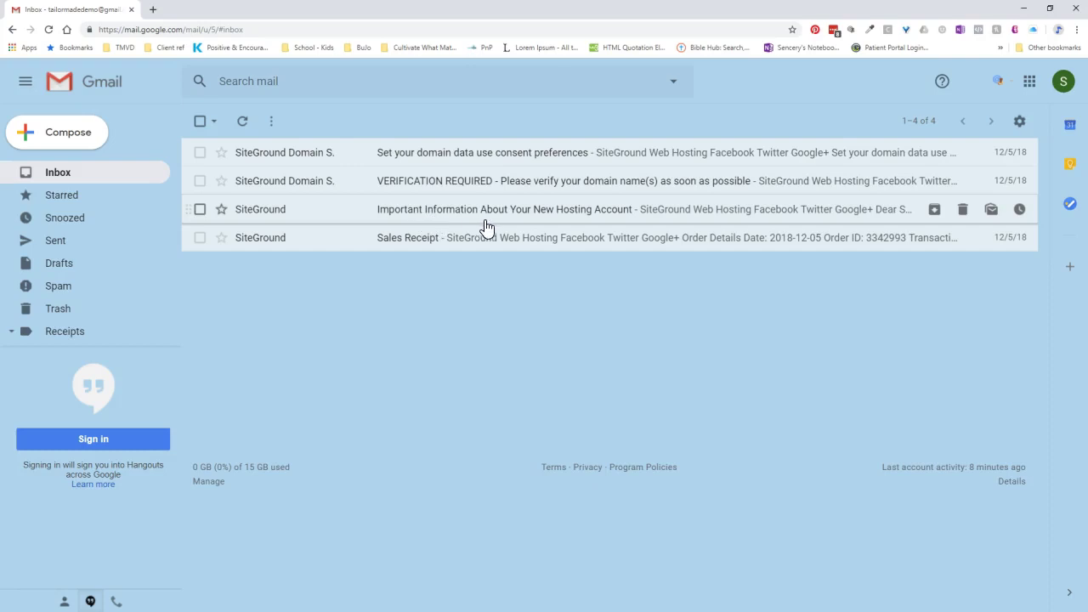
Step: Open the 'Important Information About Your New Hosting Account' email and scroll to its login details
{"action": "left_click", "coordinate": [538, 213]}
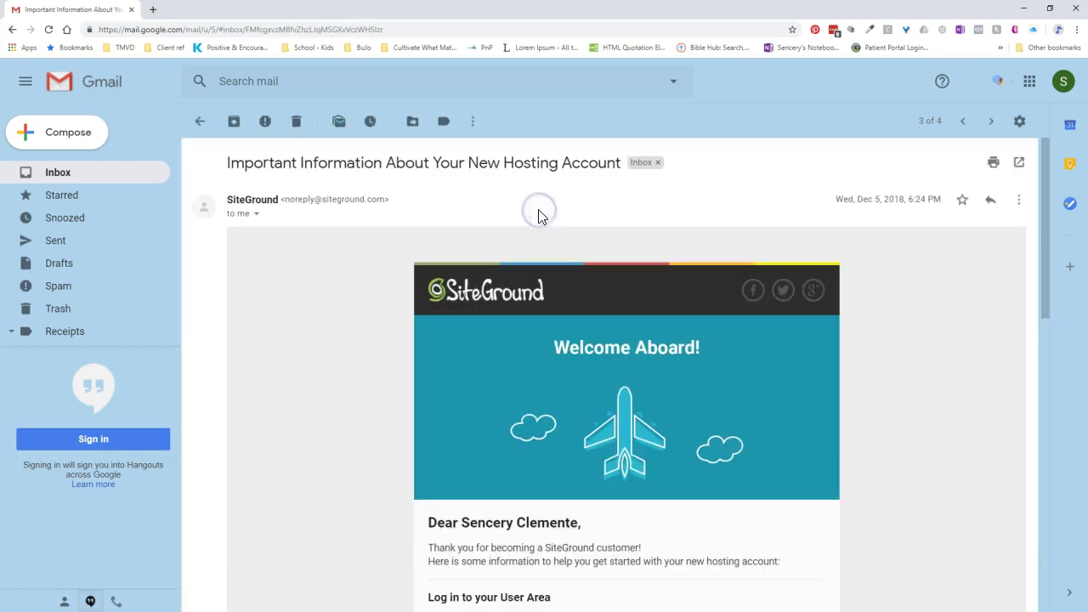
{"action": "scroll", "coordinate": [881, 417], "scroll_direction": "down", "scroll_amount": 2}
{"action": "scroll", "coordinate": [883, 416], "scroll_direction": "down", "scroll_amount": 3}
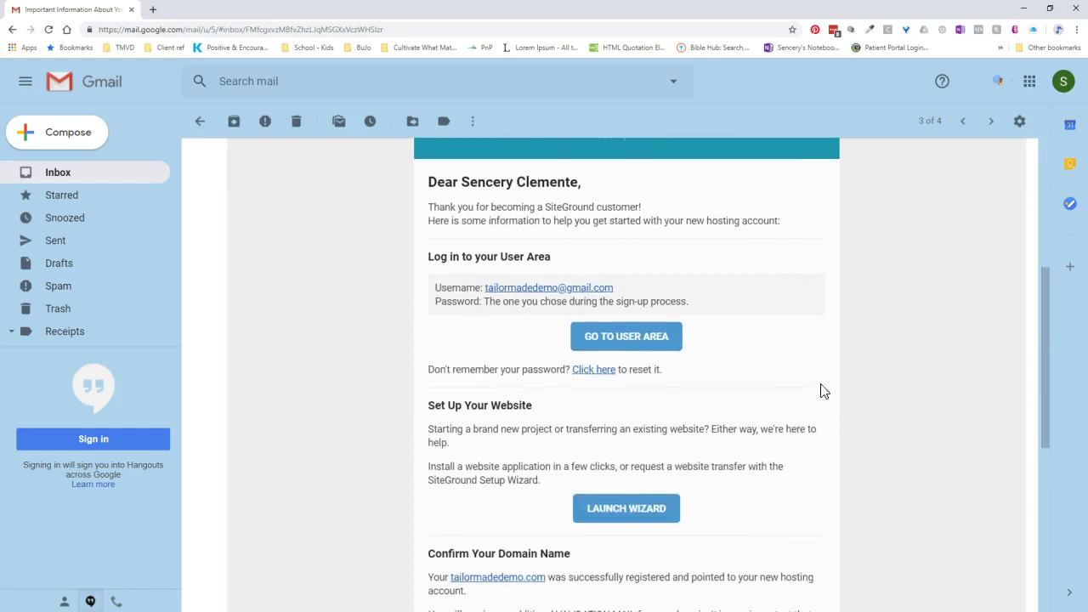
Step: Open the User Area login in a new tab and enter the account email and password
{"action": "left_click", "coordinate": [627, 342]}
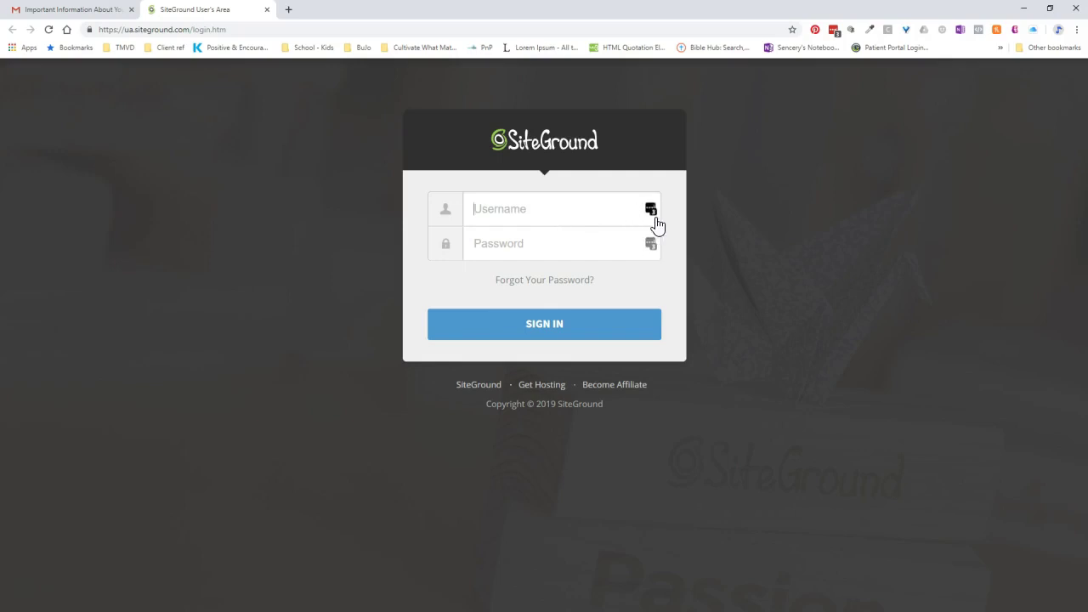
{"action": "left_click", "coordinate": [517, 210]}
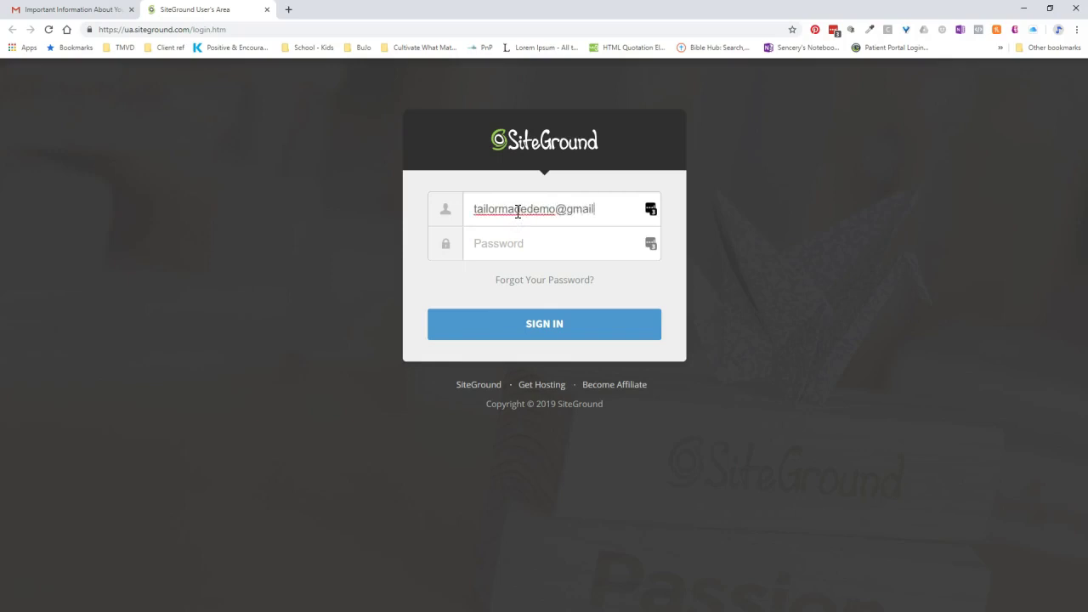
{"action": "key", "text": "Tab"}
{"action": "type", "text": "********"}
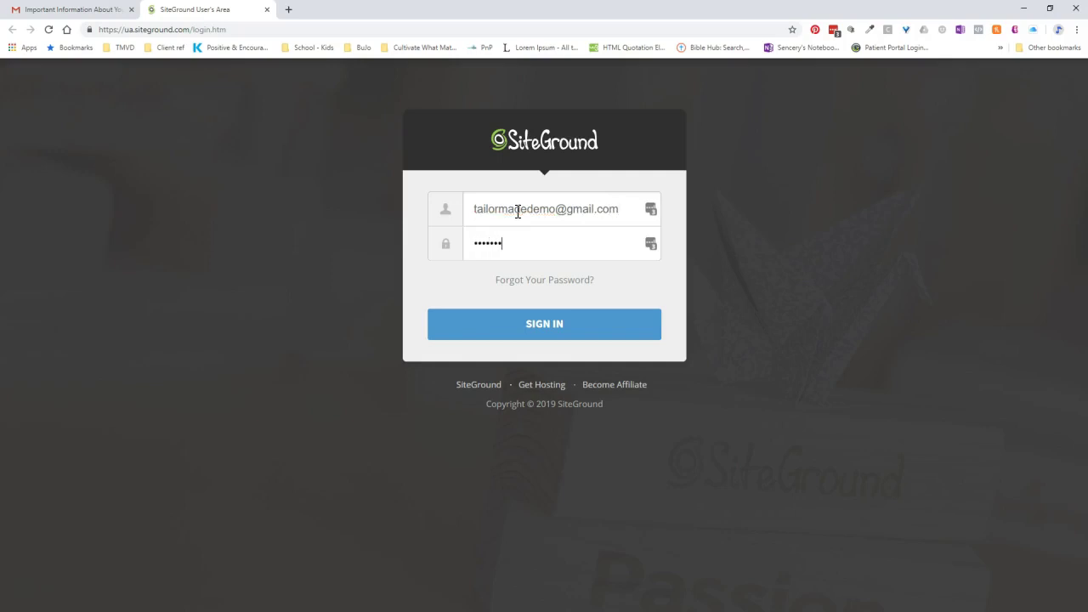
Step: Sign in to the SiteGround User Area with the entered credentials
{"action": "left_click", "coordinate": [553, 334]}
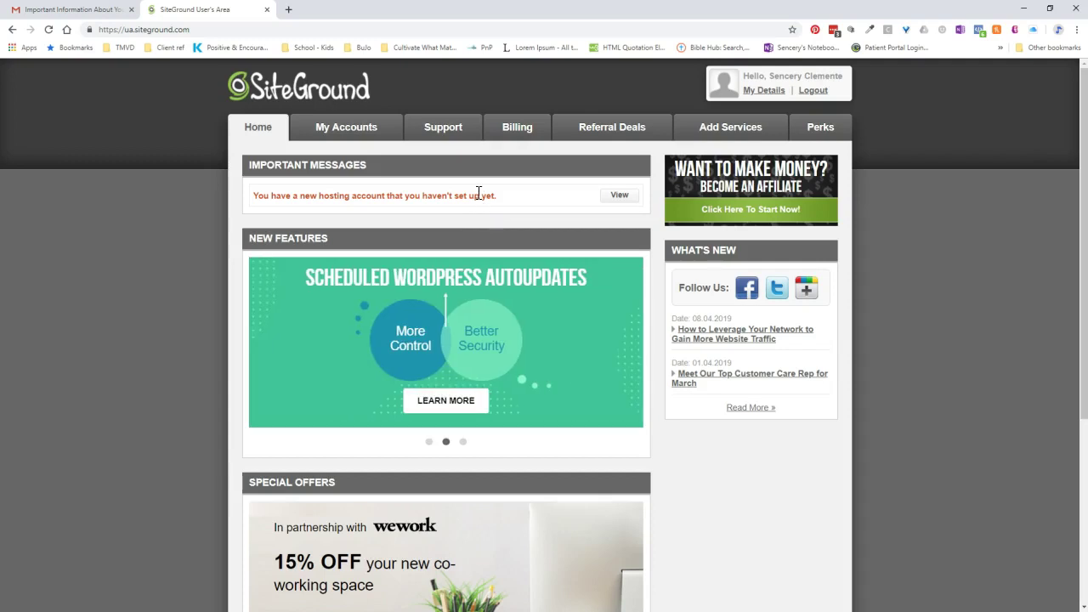
Step: View the pending setup message, choose 'Start a new website', and select WordPress
{"action": "left_click", "coordinate": [628, 206]}
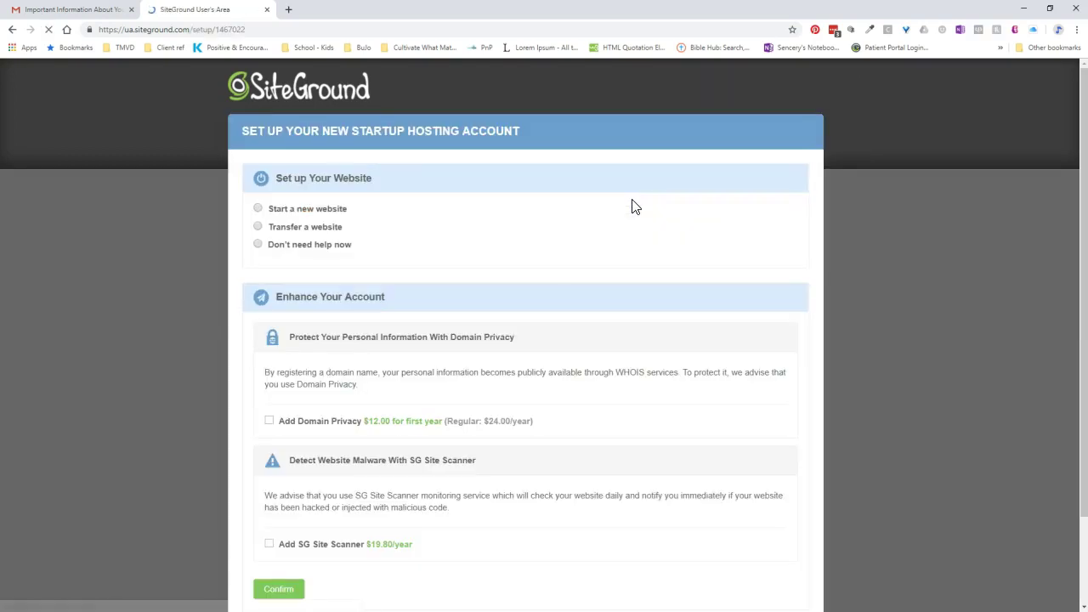
{"action": "scroll", "coordinate": [630, 205], "scroll_direction": "down", "scroll_amount": 1}
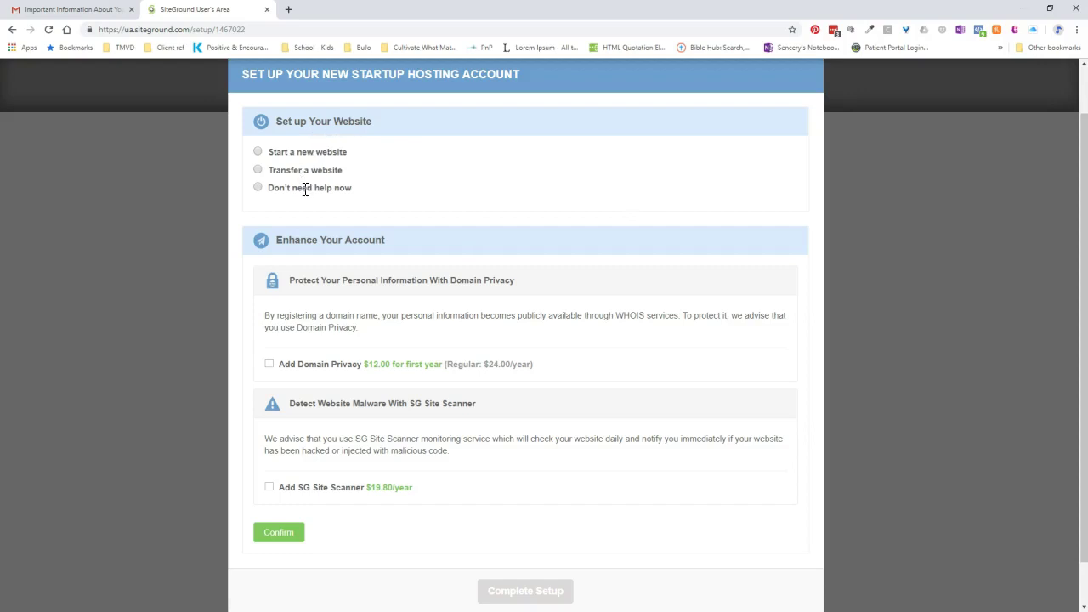
{"action": "left_click", "coordinate": [258, 152]}
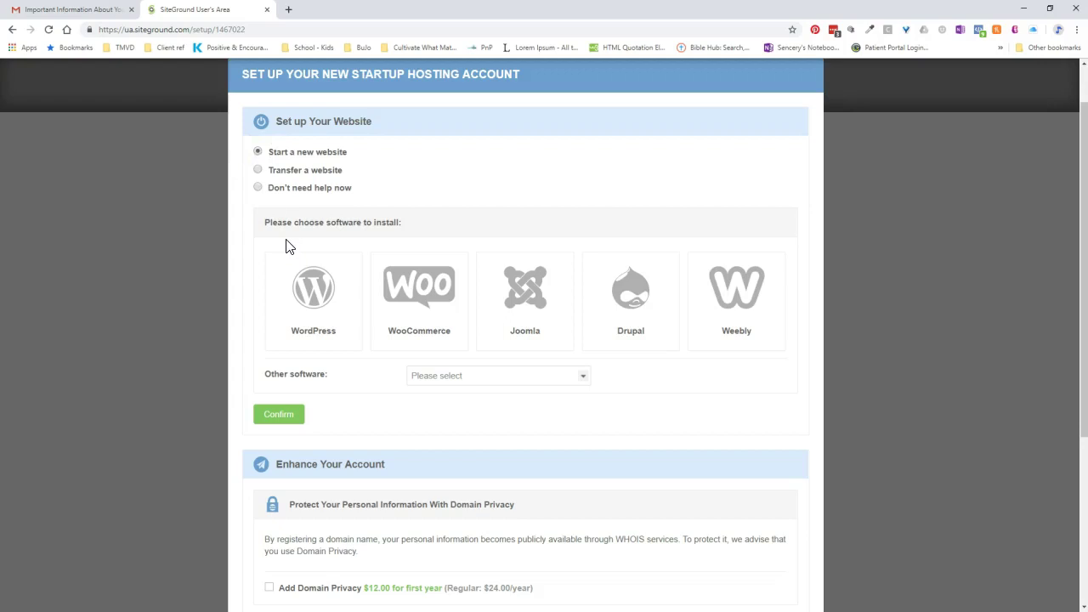
{"action": "left_click", "coordinate": [316, 331]}
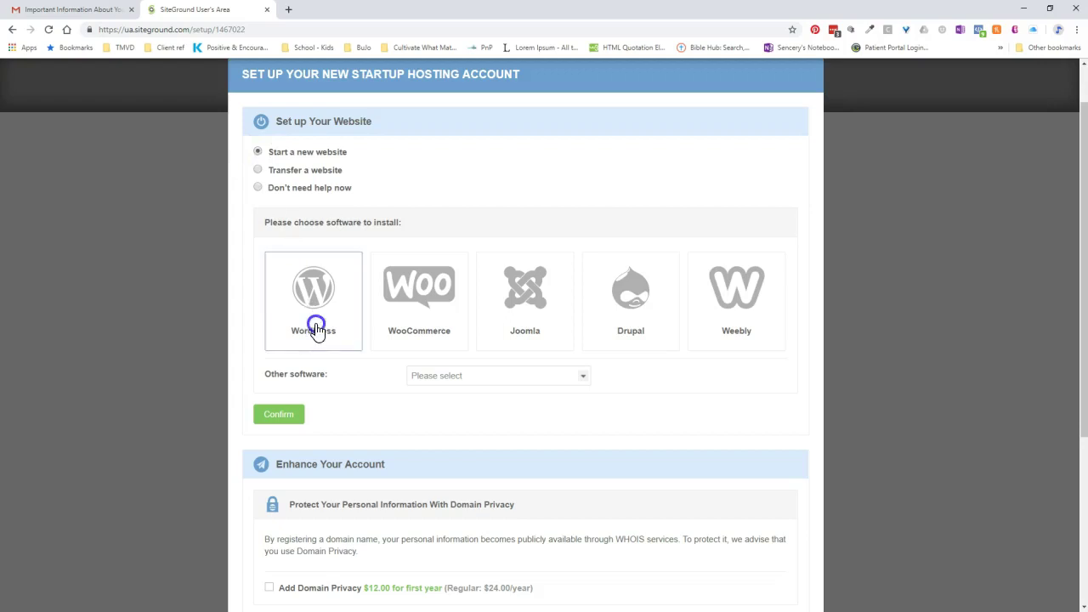
{"action": "scroll", "coordinate": [317, 327], "scroll_direction": "down", "scroll_amount": 1}
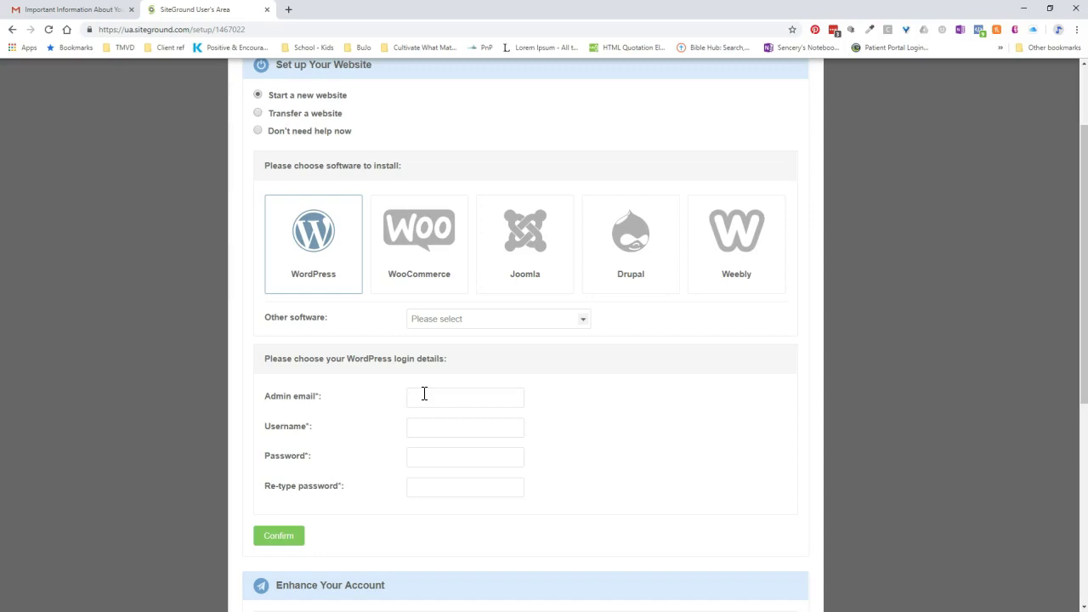
Step: Enter the admin email, a WordPress username, and a strong password twice
{"action": "left_click", "coordinate": [426, 396]}
{"action": "left_click", "coordinate": [415, 426]}
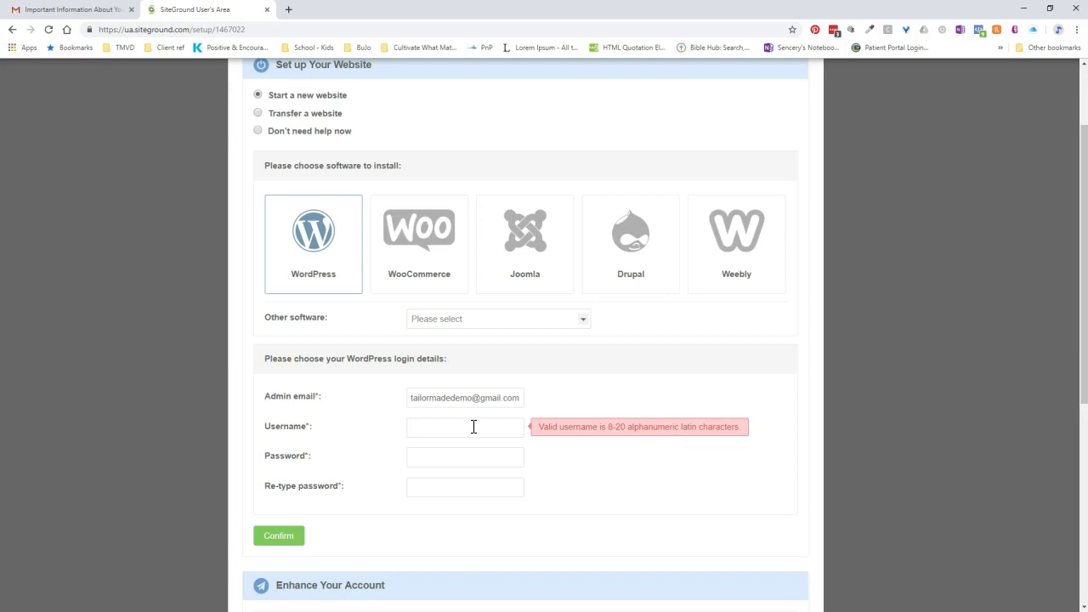
{"action": "type", "text": "tailormade"}
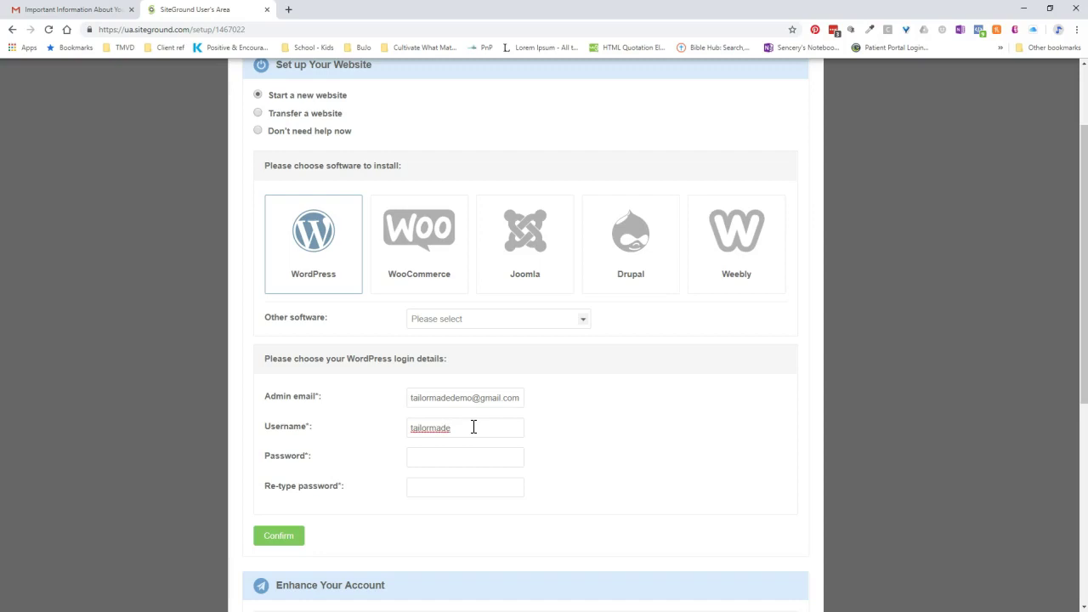
{"action": "left_click", "coordinate": [467, 460]}
{"action": "type", "text": "••••••••"}
{"action": "type", "text": "••••"}
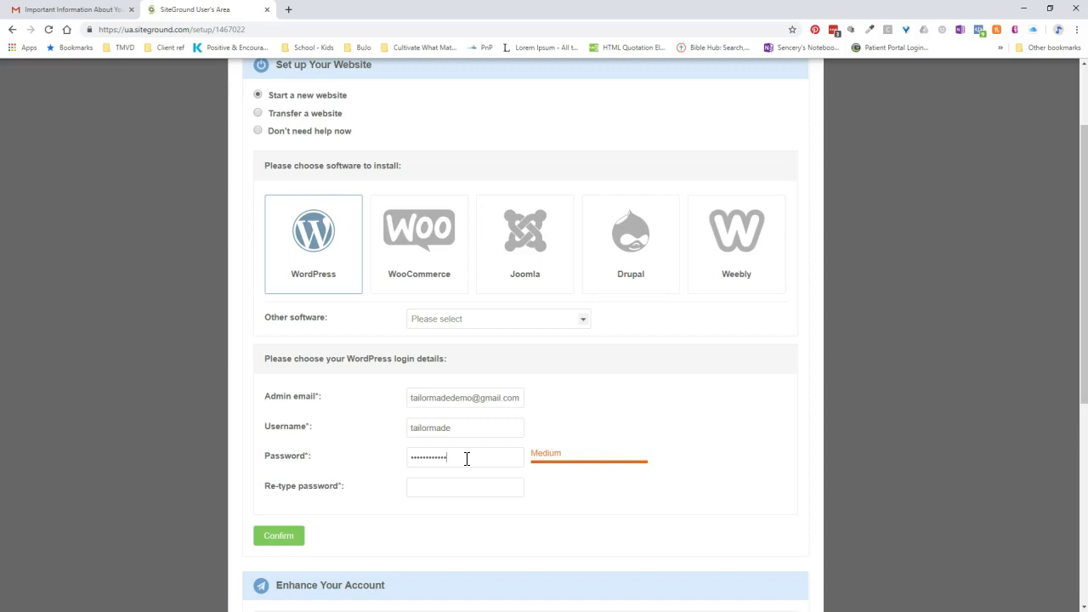
{"action": "type", "text": "!"}
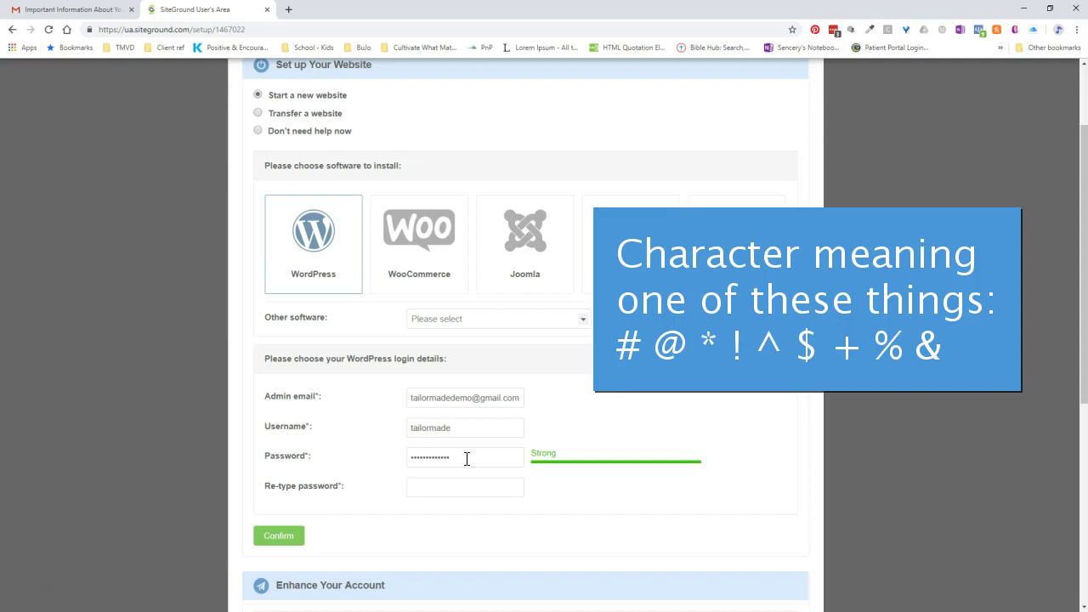
{"action": "type", "text": "•••••••••••••"}
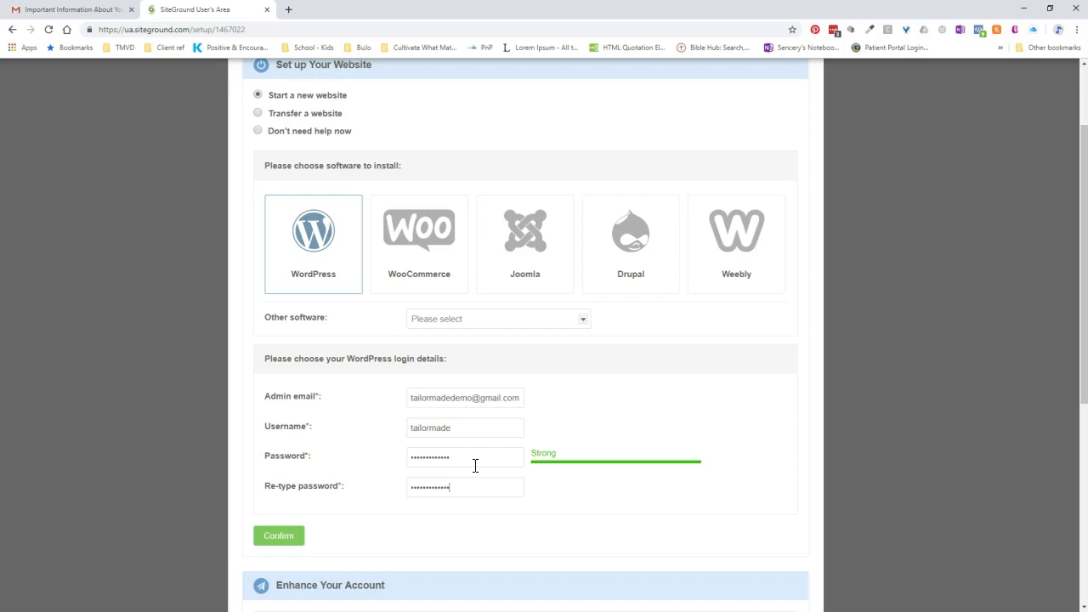
{"action": "scroll", "coordinate": [374, 538], "scroll_direction": "down", "scroll_amount": 2}
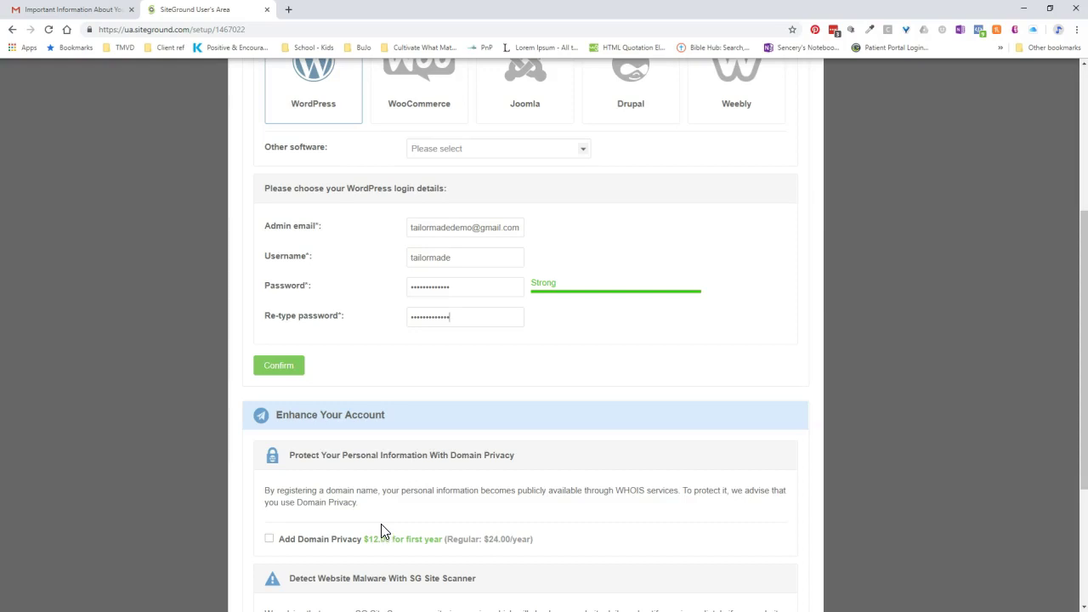
Step: Review the WordPress login fields in the setup form and confirm them
{"action": "scroll", "coordinate": [381, 526], "scroll_direction": "down", "scroll_amount": 2}
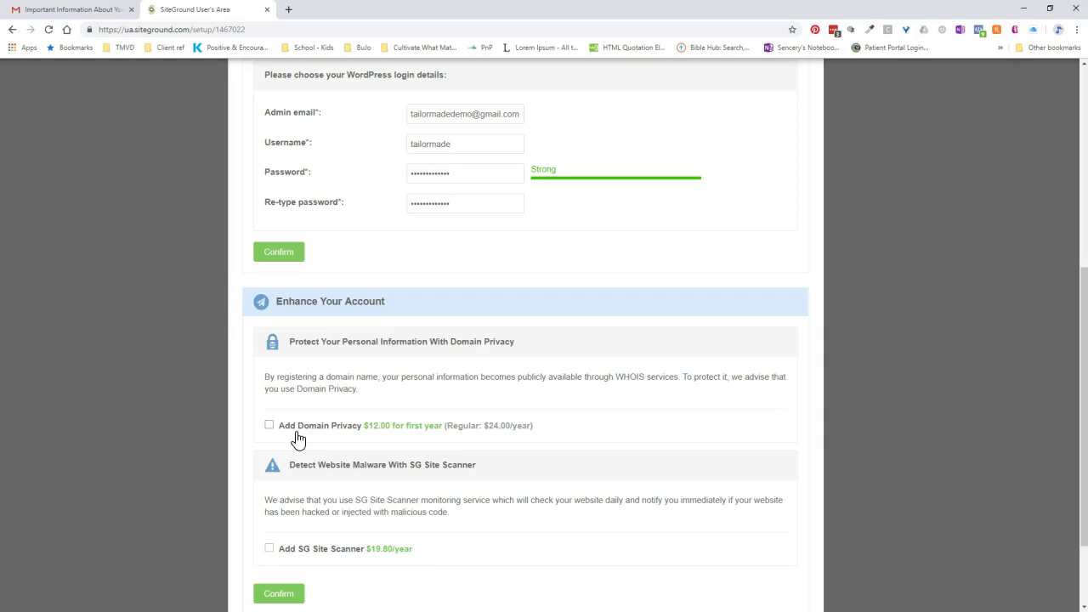
{"action": "scroll", "coordinate": [298, 439], "scroll_direction": "down", "scroll_amount": 2}
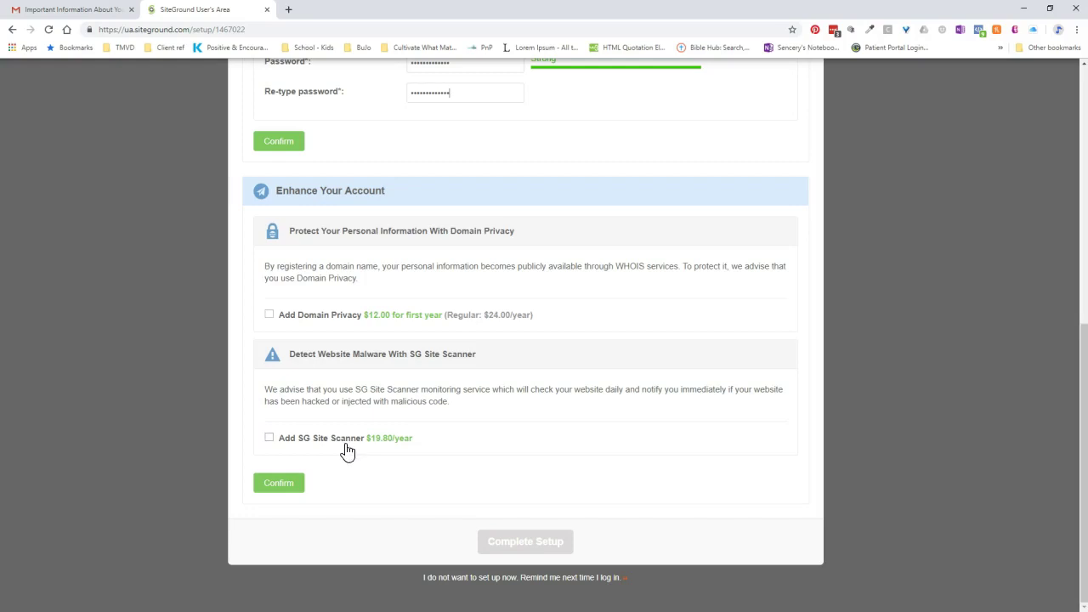
{"action": "scroll", "coordinate": [347, 451], "scroll_direction": "up", "scroll_amount": 2}
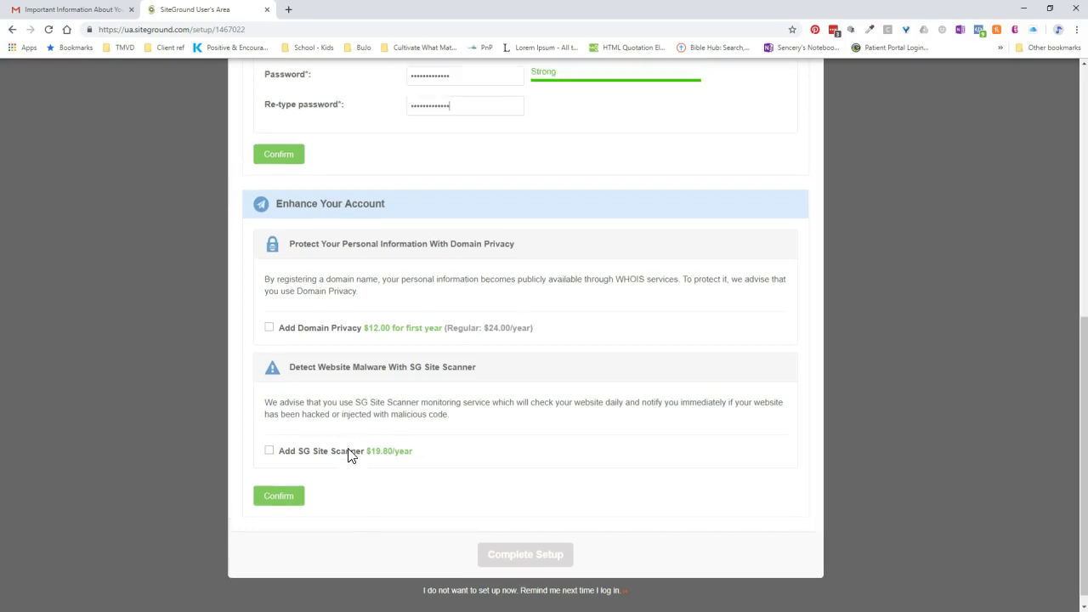
{"action": "left_click", "coordinate": [293, 261]}
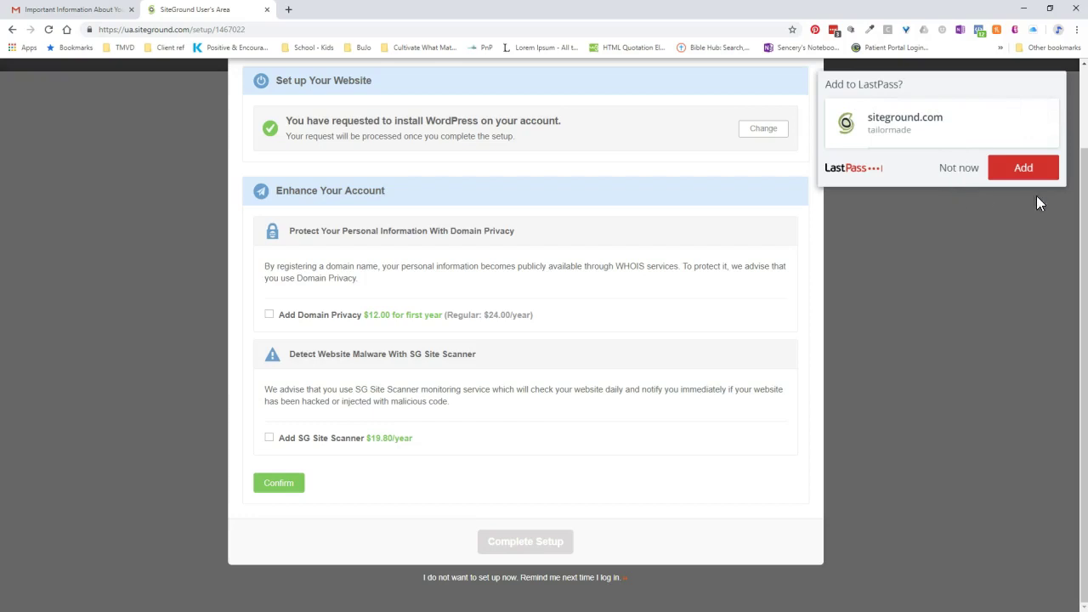
Step: Save the site login in LastPass and continue without Domain Privacy or SG Site Scanner
{"action": "left_click", "coordinate": [1025, 168]}
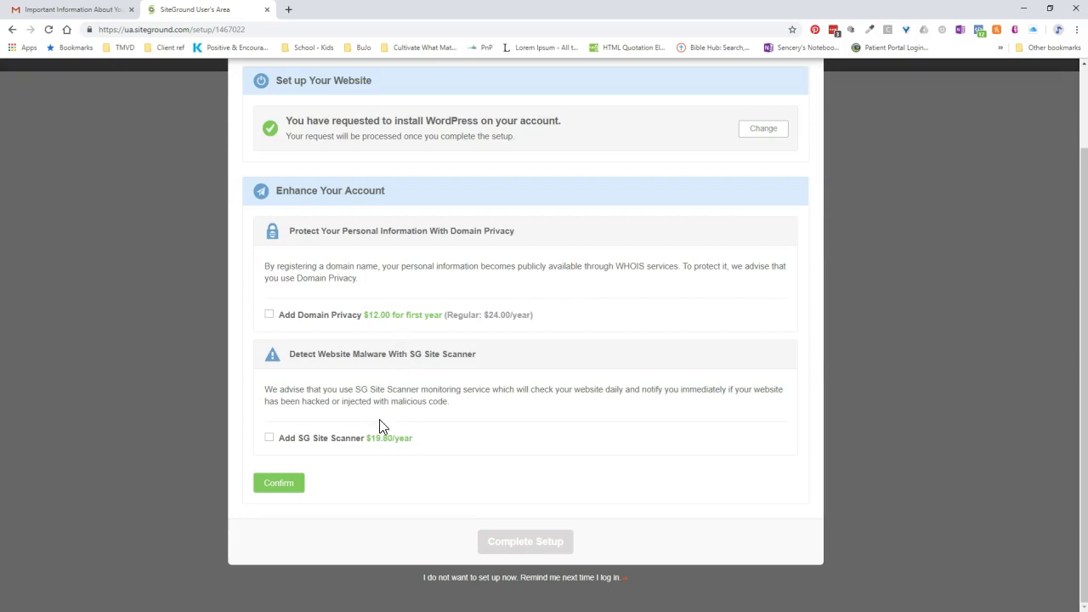
{"action": "left_click", "coordinate": [279, 485]}
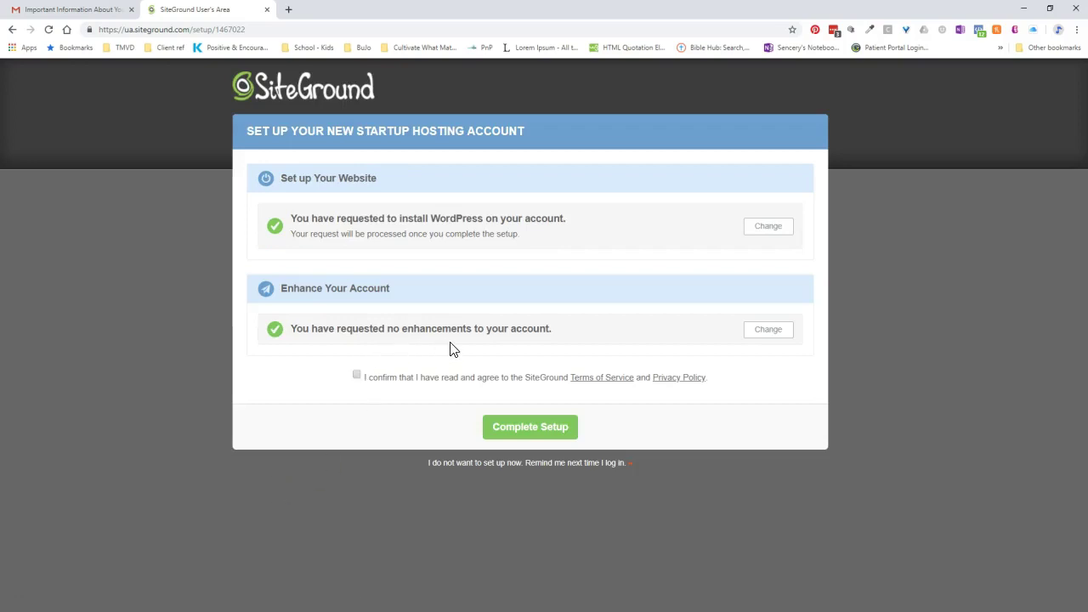
Step: Accept the Terms of Service and complete the StartUp hosting setup
{"action": "left_click", "coordinate": [357, 375]}
{"action": "left_click", "coordinate": [541, 430]}
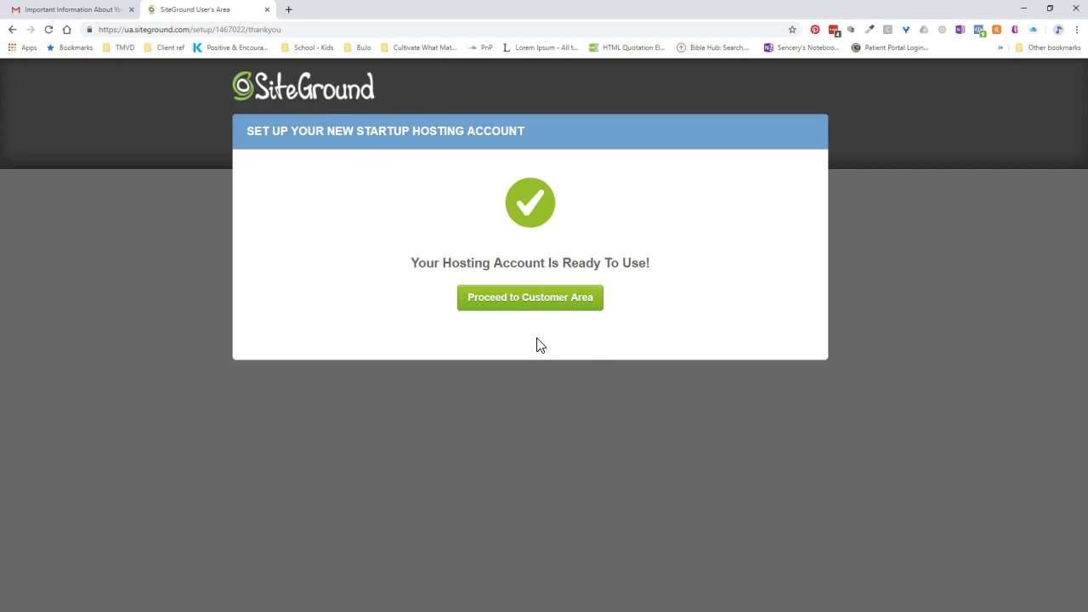
Step: Go to the Customer Area's My Accounts page showing WordPress 5.1.1 on tailormadedemo.com
{"action": "left_click", "coordinate": [539, 308]}
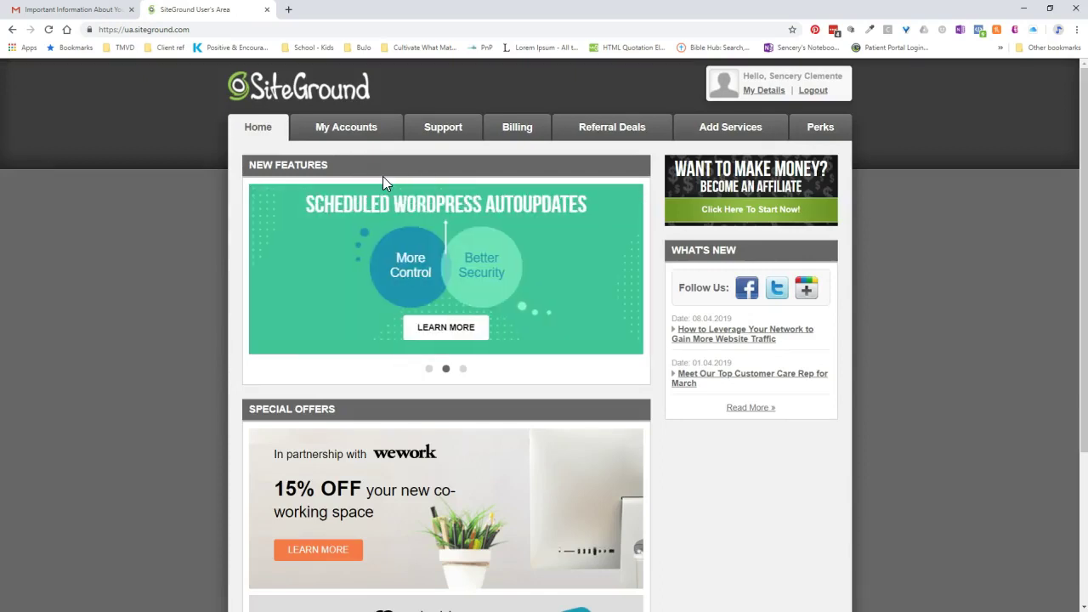
{"action": "left_click", "coordinate": [354, 136]}
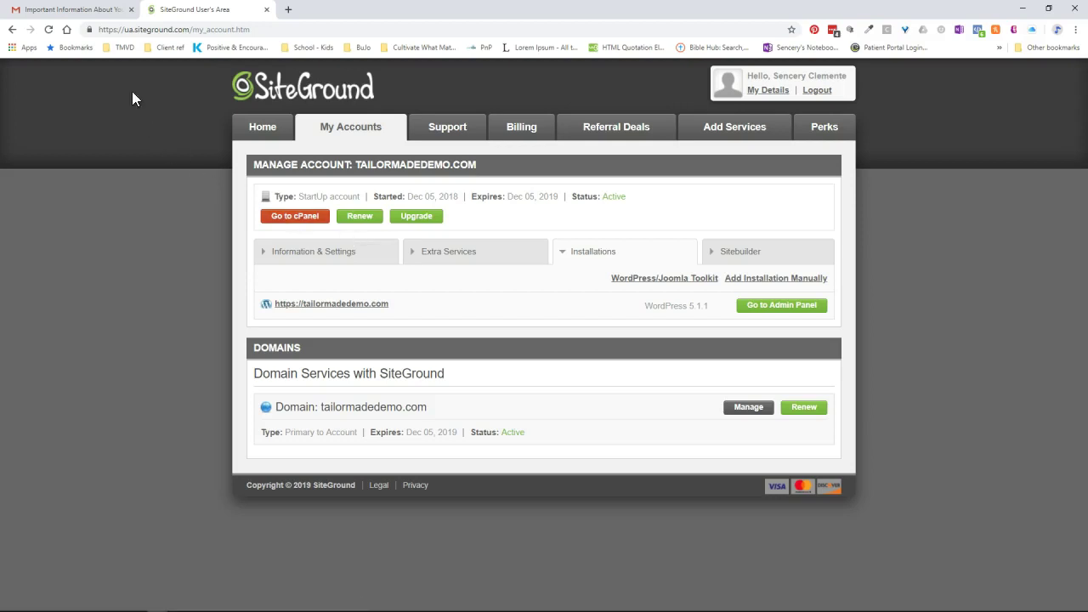
Step: Read the 'Hosting account setup completed' email in Gmail, then return to the SiteGround tab
{"action": "left_click", "coordinate": [97, 17]}
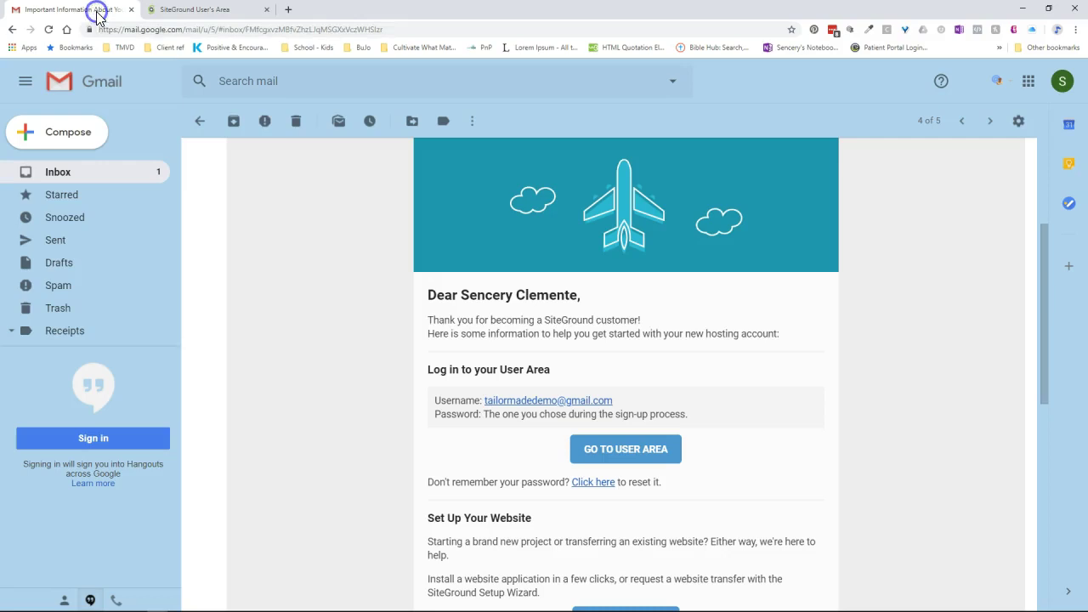
{"action": "left_click", "coordinate": [51, 175]}
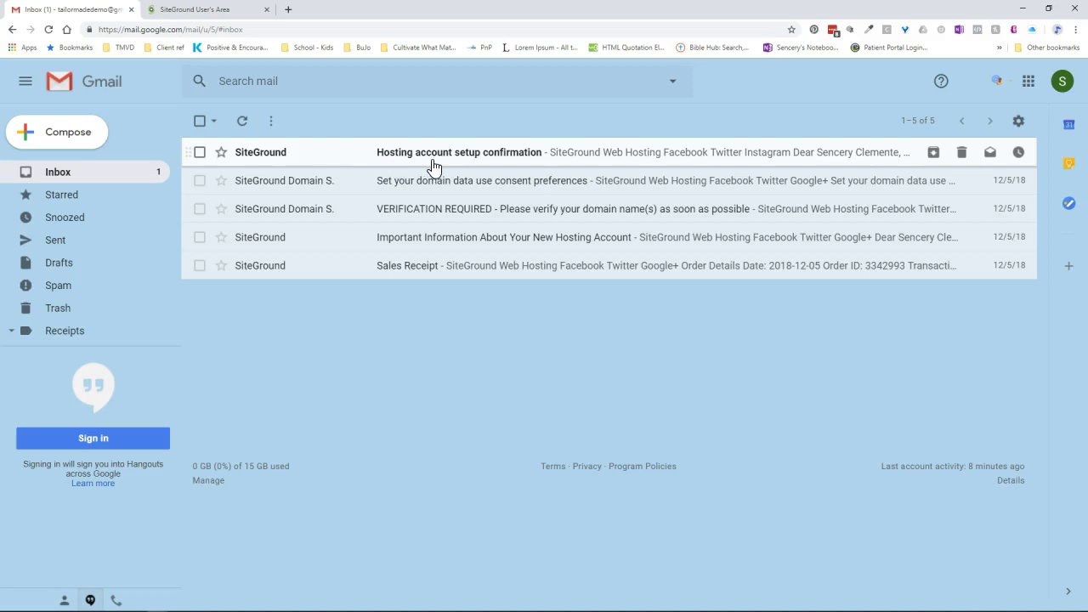
{"action": "left_click", "coordinate": [500, 159]}
{"action": "scroll", "coordinate": [861, 398], "scroll_direction": "down", "scroll_amount": 2}
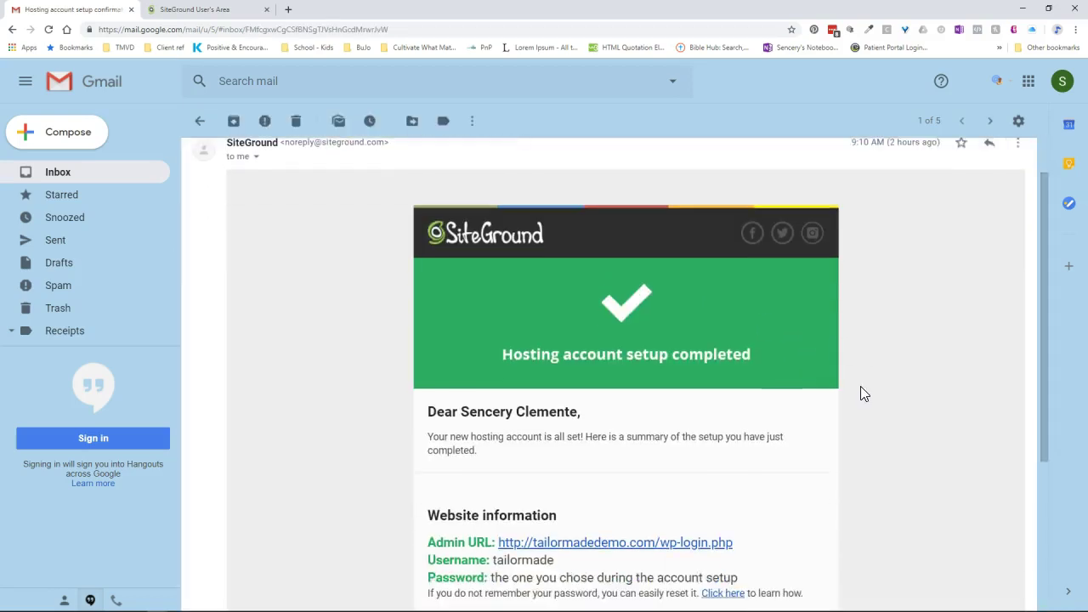
{"action": "scroll", "coordinate": [700, 321], "scroll_direction": "down", "scroll_amount": 2}
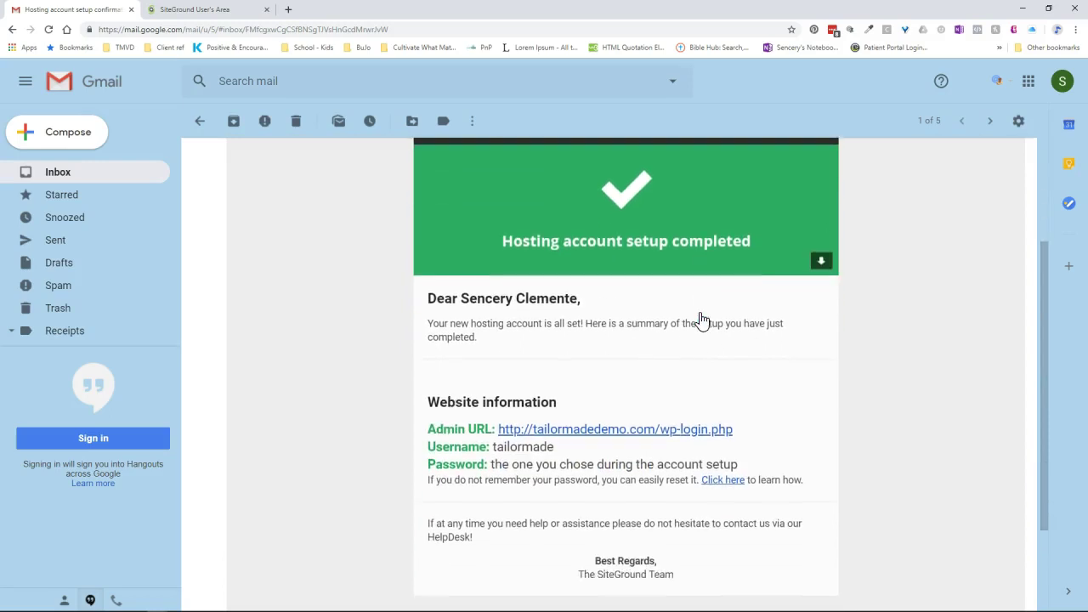
{"action": "scroll", "coordinate": [570, 340], "scroll_direction": "down", "scroll_amount": 1}
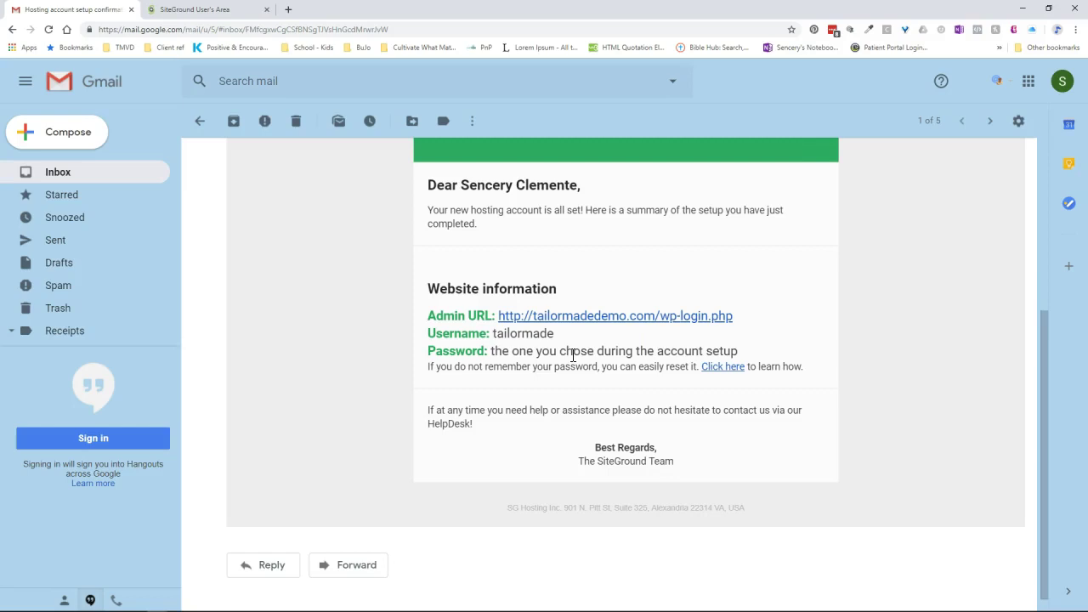
{"action": "scroll", "coordinate": [575, 359], "scroll_direction": "up", "scroll_amount": 2}
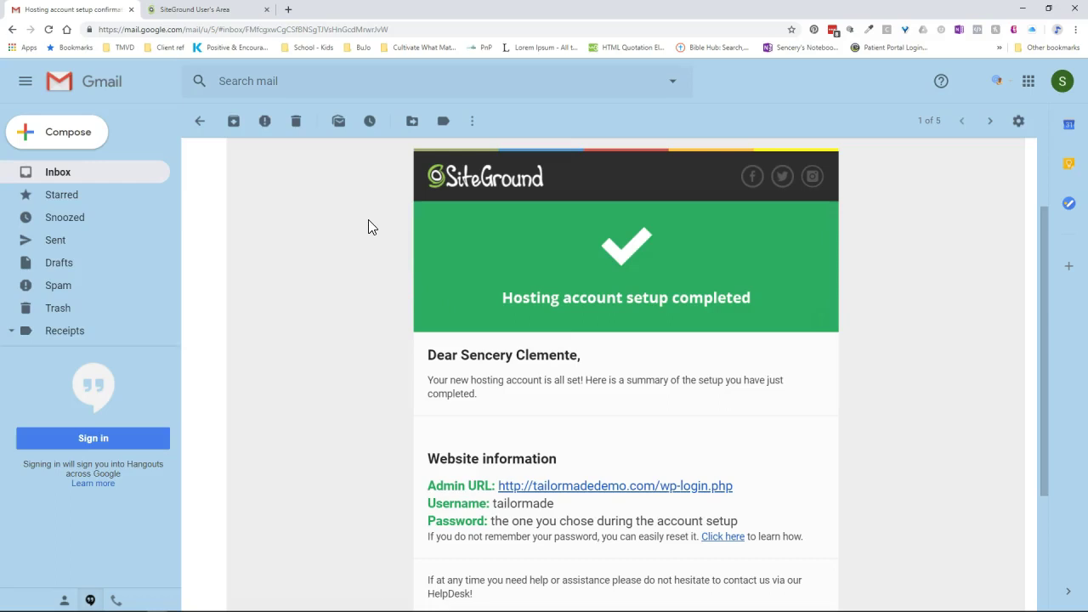
{"action": "left_click", "coordinate": [212, 19]}
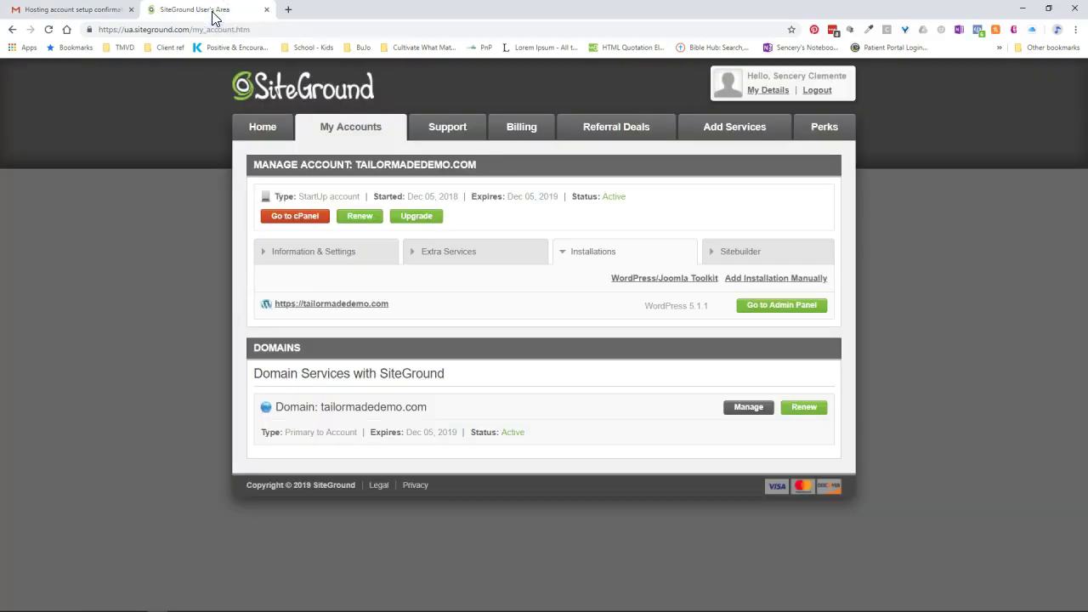